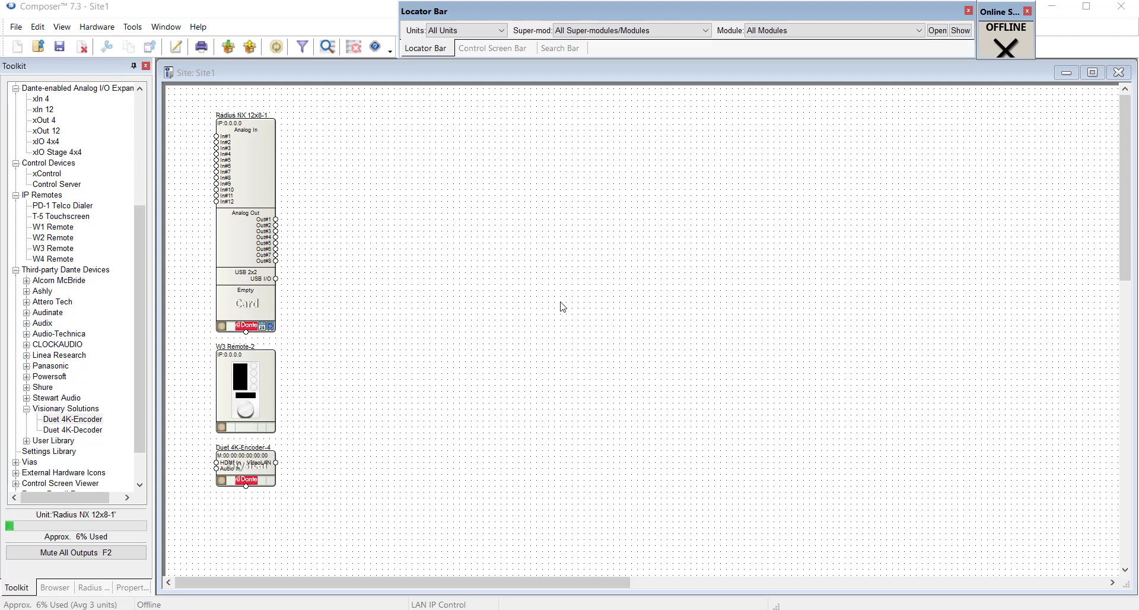
- In Application Preferences, uncheck 'Allow only one control screen open at a time' and bring up Default Folders
left_click(133, 26)
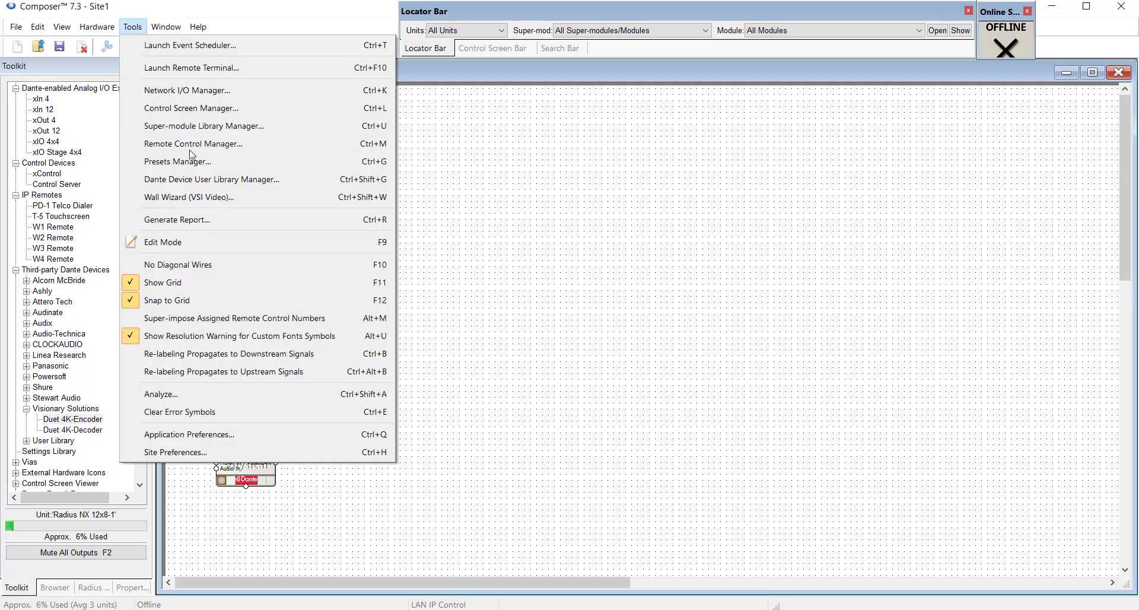
left_click(242, 441)
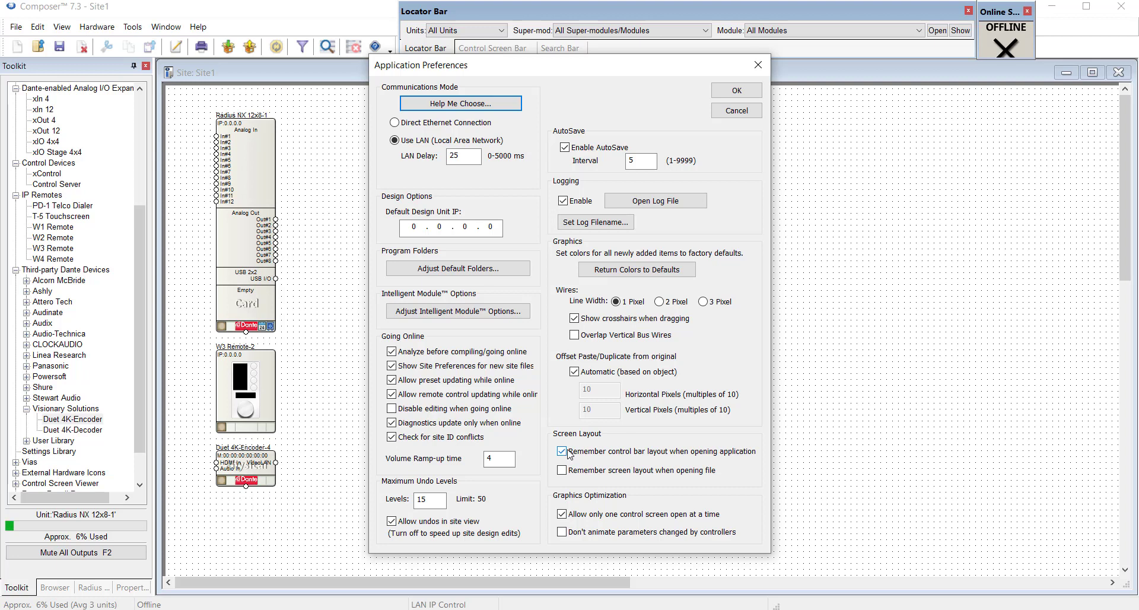
left_click(565, 516)
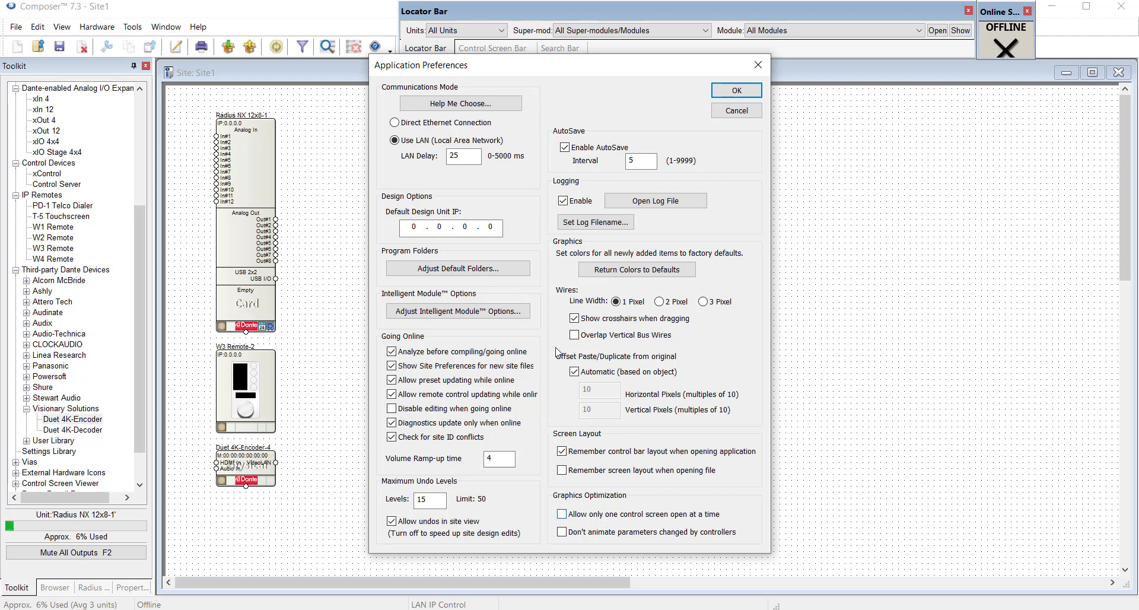
left_click(502, 274)
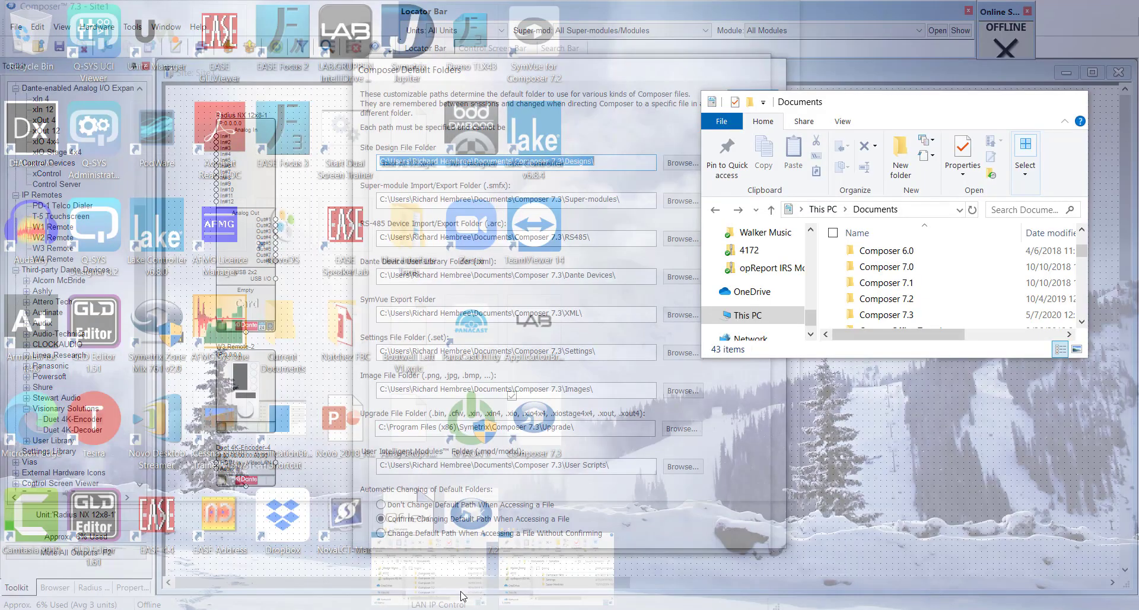
- Bring the Documents folder window forward, view the Symetrix folder, then minimize it
left_click(463, 597)
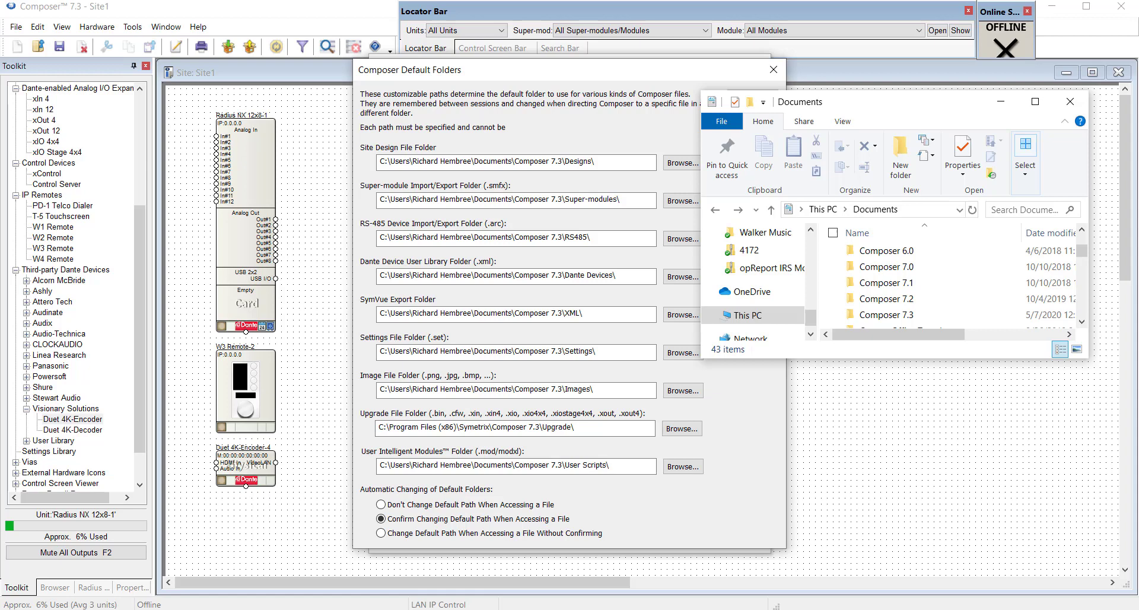
left_click(560, 555)
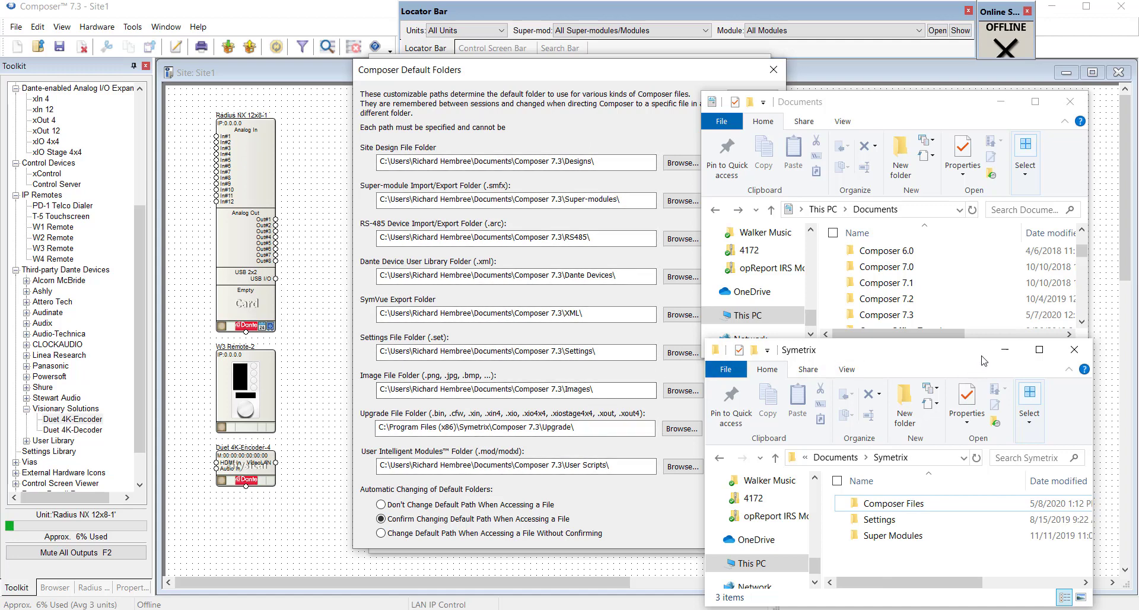
left_click(1004, 351)
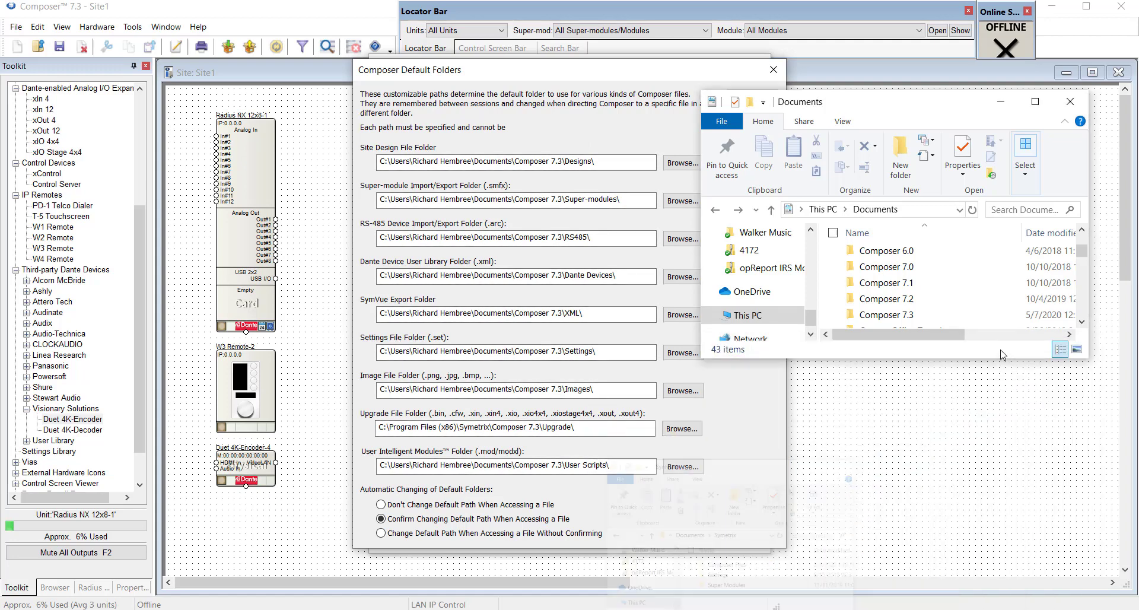
- Minimize the Documents Explorer window to reveal the Composer Default Folders dialog
left_click(1001, 101)
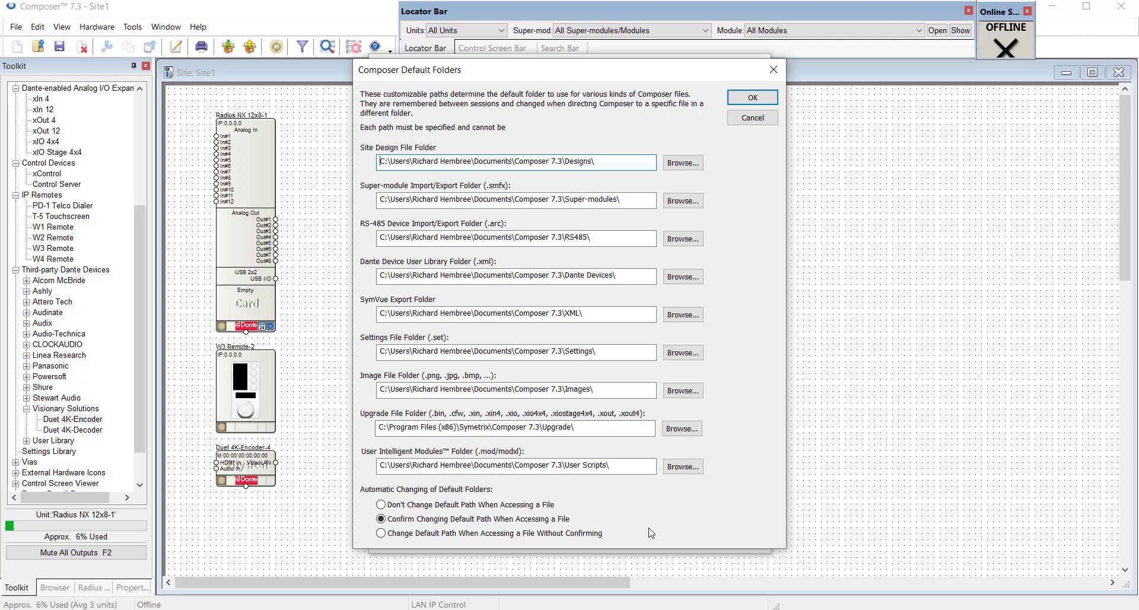
- Choose 'Don't Change Default Path When Accessing a File' and confirm the default folder settings
left_click(381, 505)
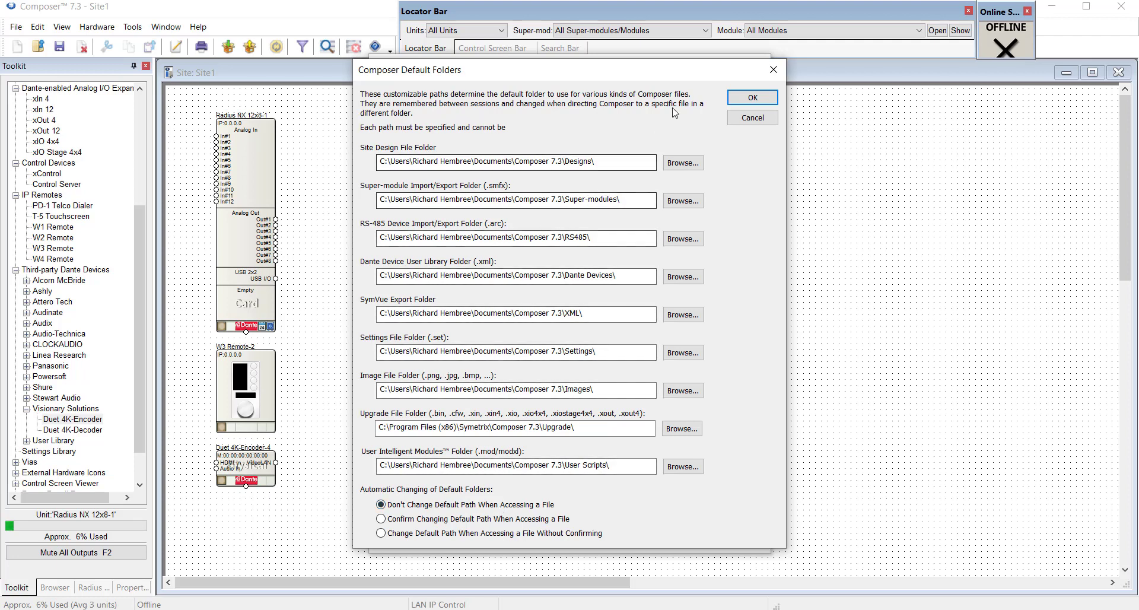
left_click(731, 98)
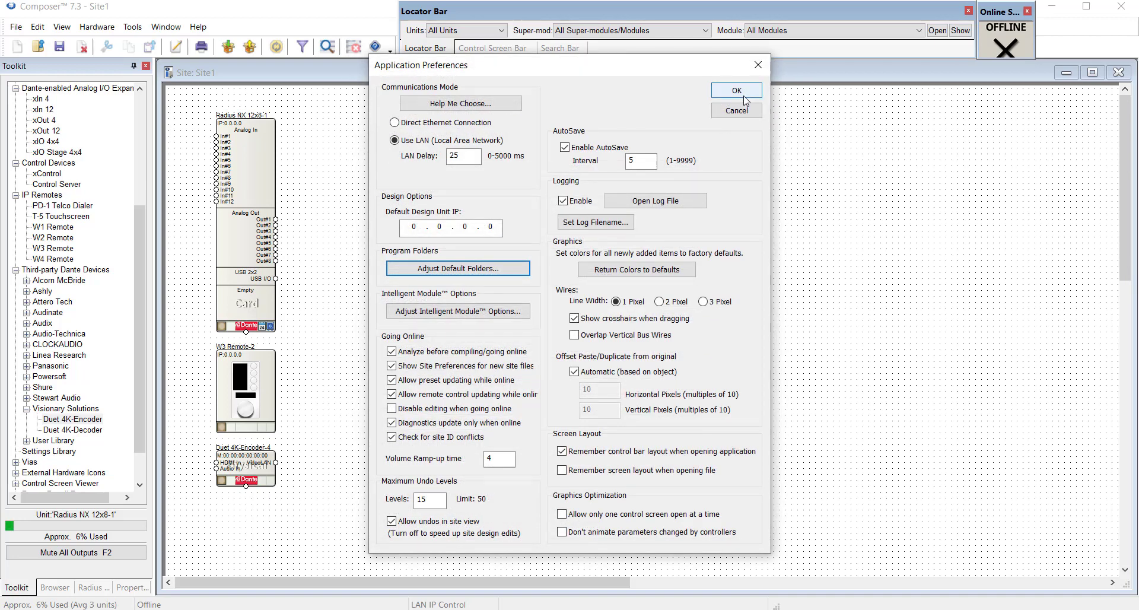
- Apply Application Preferences and open the Radius NX 12x8-1 unit's DSP design
left_click(740, 93)
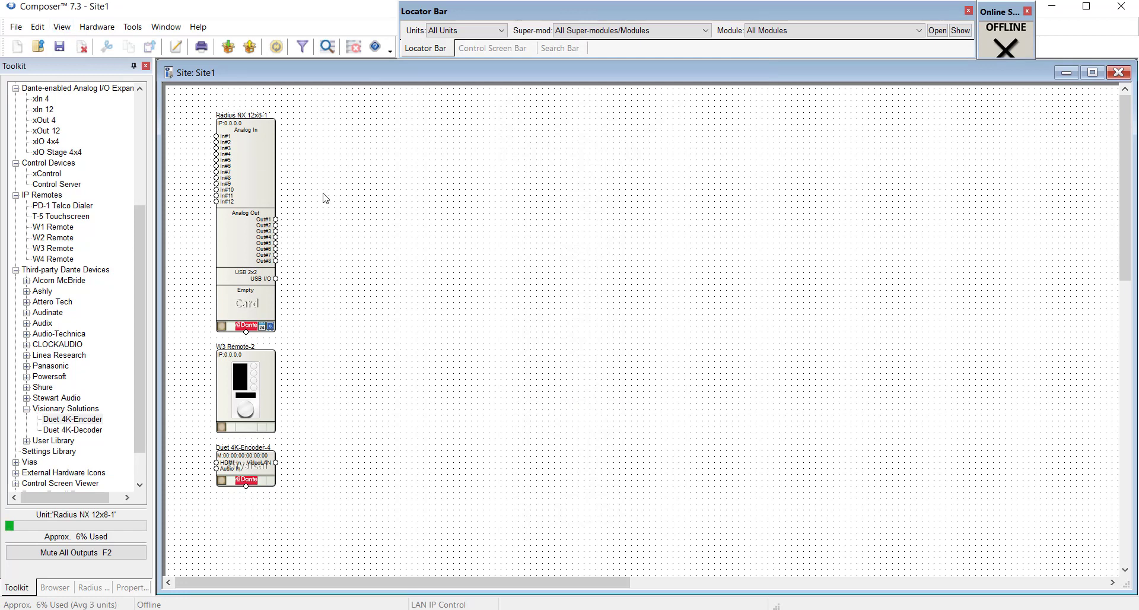
double_click(248, 176)
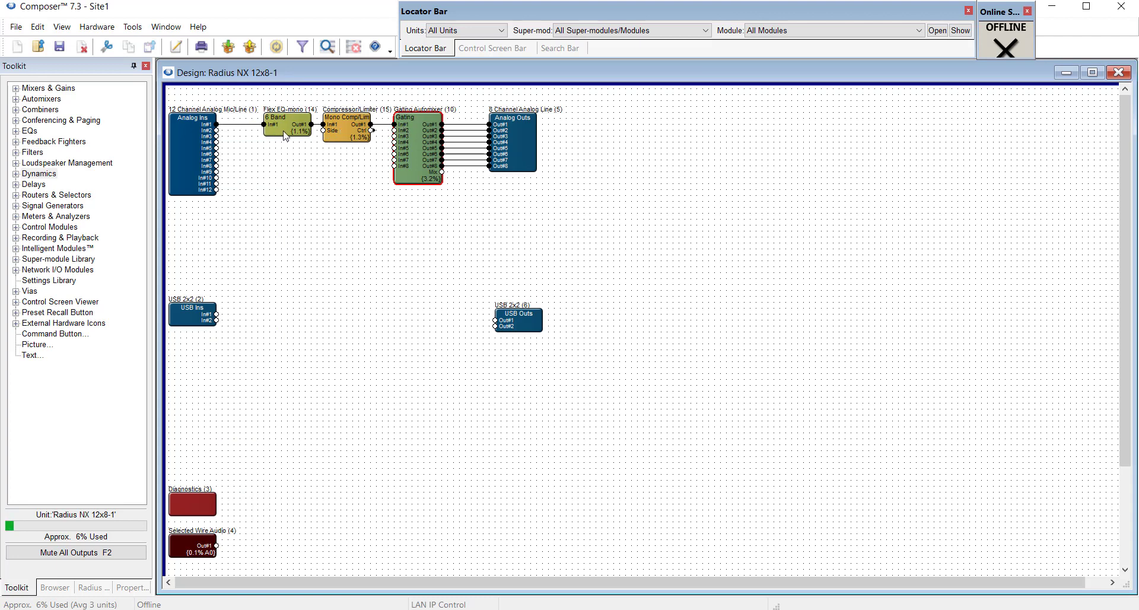
- Open the Flex EQ-mono and Compressor/Limiter module views, moving the Compressor view to the right
double_click(284, 136)
left_click_drag(284, 135, 280, 236)
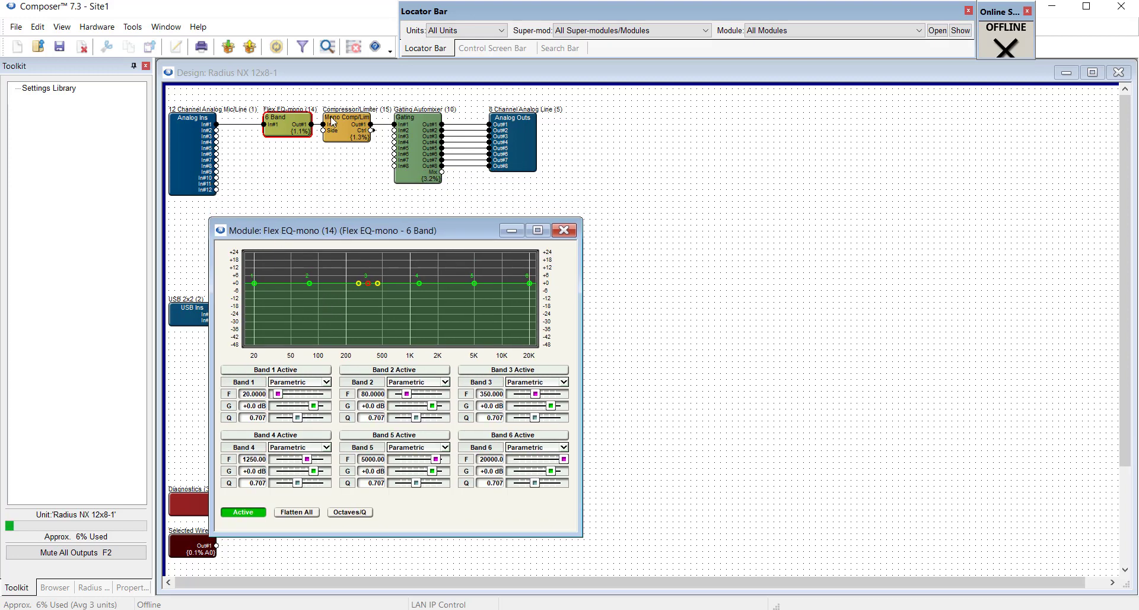
left_click(350, 132)
double_click(349, 131)
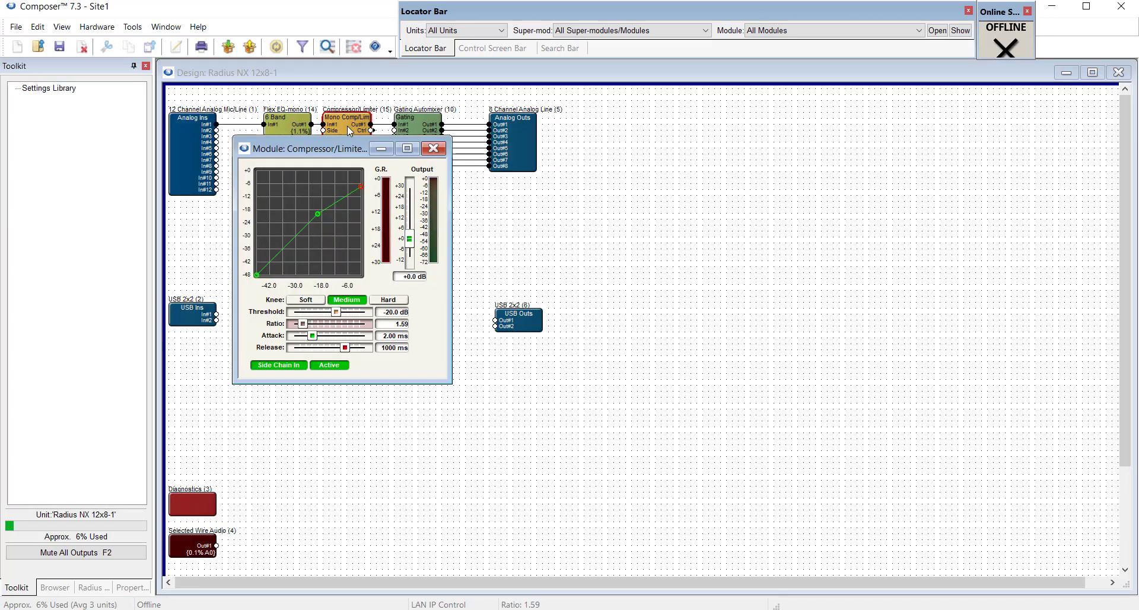
left_click_drag(335, 149, 546, 171)
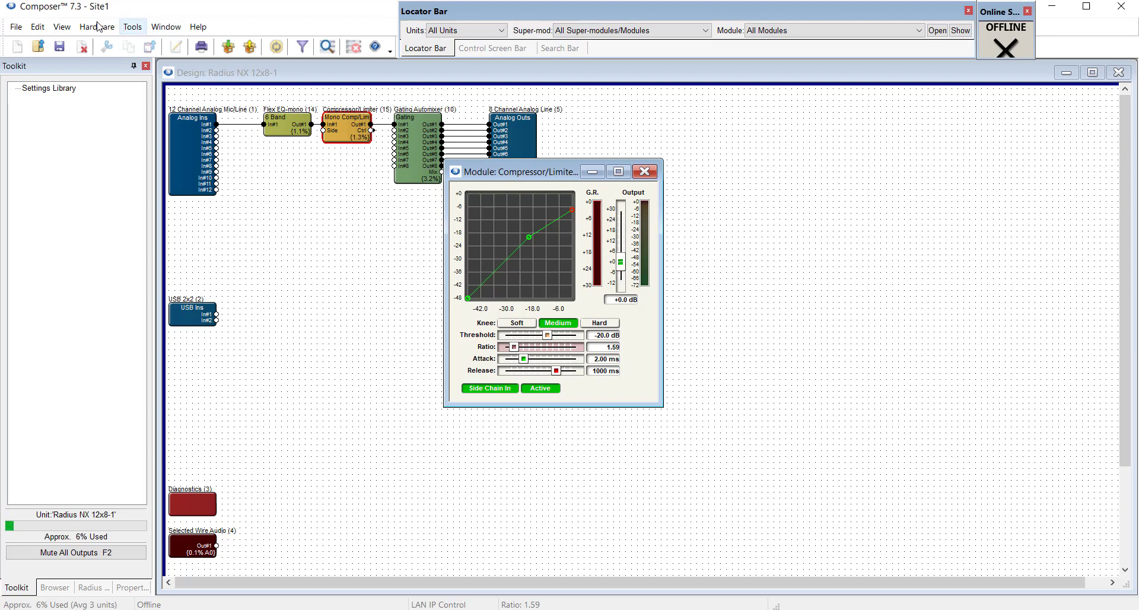
- Use View > Bring Module Views to Top, then close the Flex EQ and Compressor/Limiter views
left_click(62, 27)
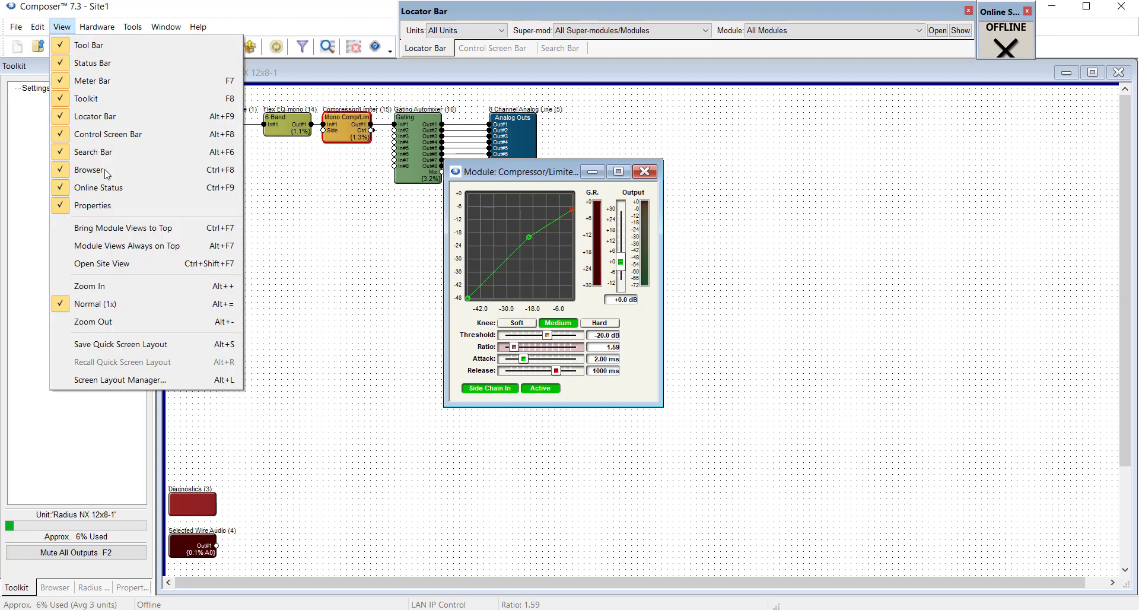
left_click(70, 230)
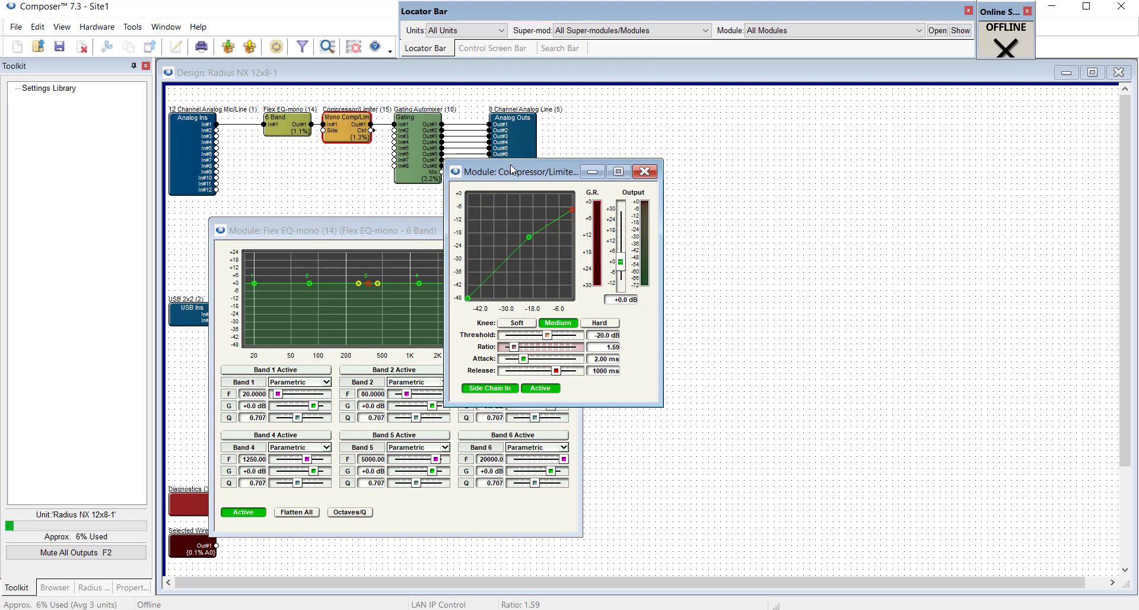
left_click_drag(511, 169, 701, 198)
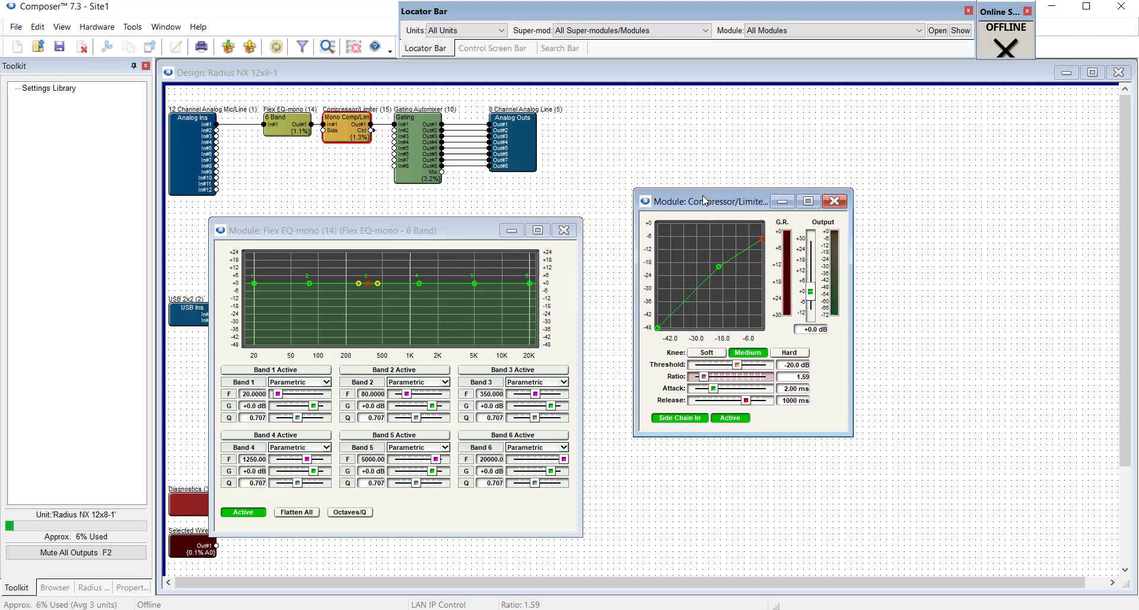
left_click(563, 230)
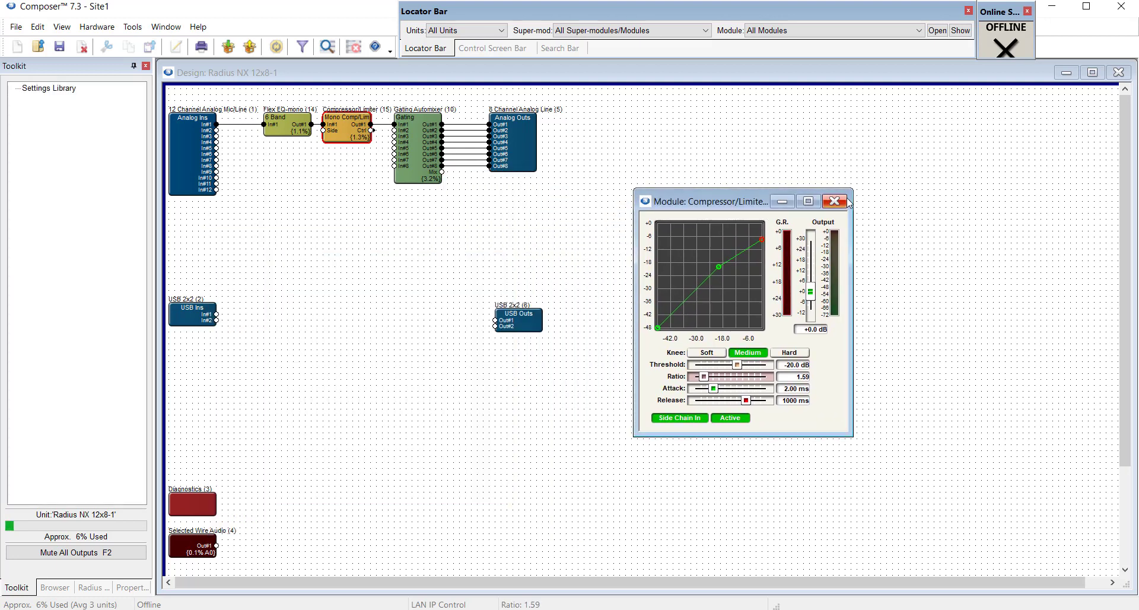
left_click(834, 201)
double_click(279, 120)
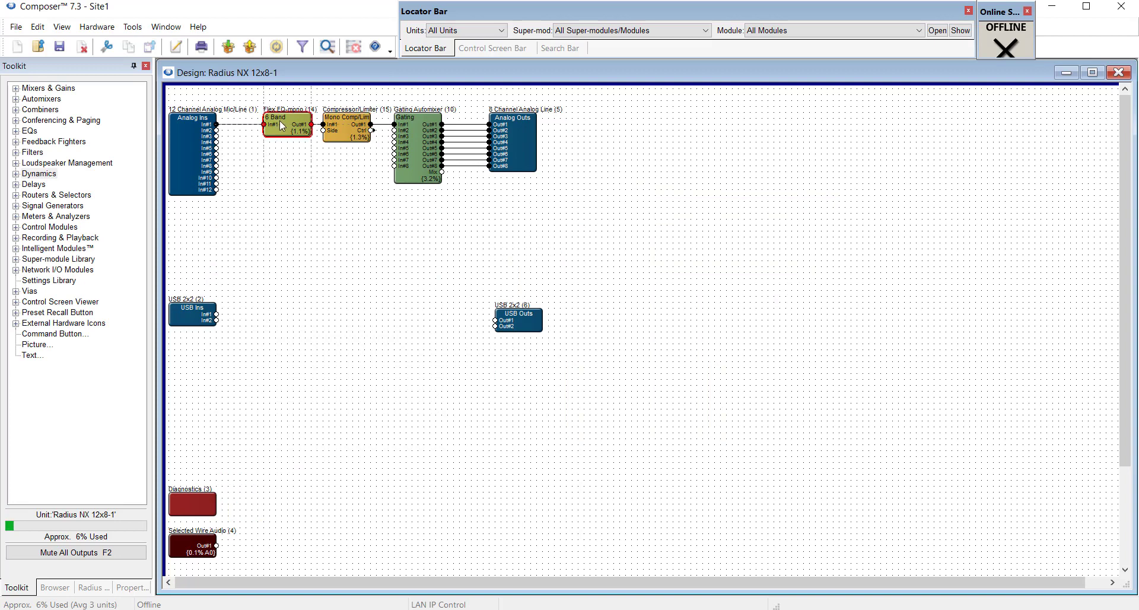
double_click(345, 132)
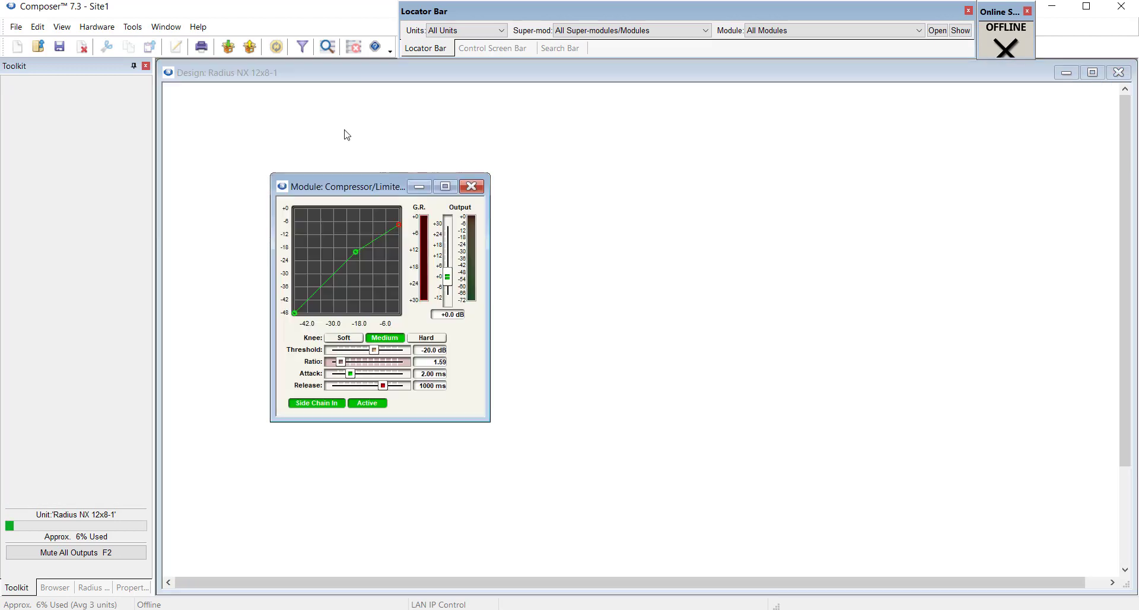
left_click(471, 187)
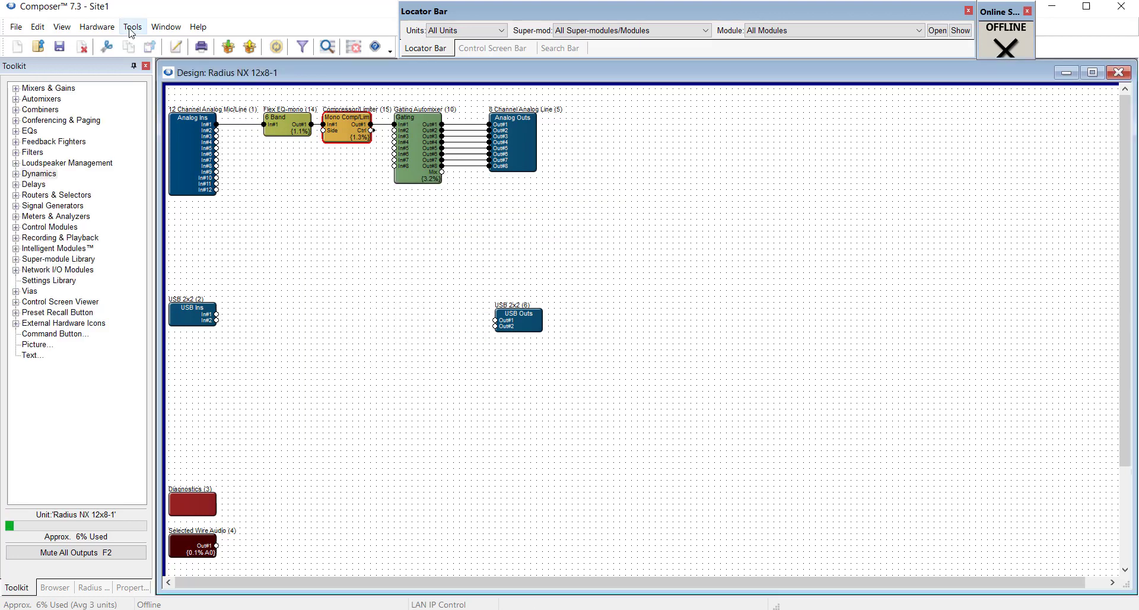
- Turn on View > Module Views Always on Top and close the Flex EQ view
left_click(62, 28)
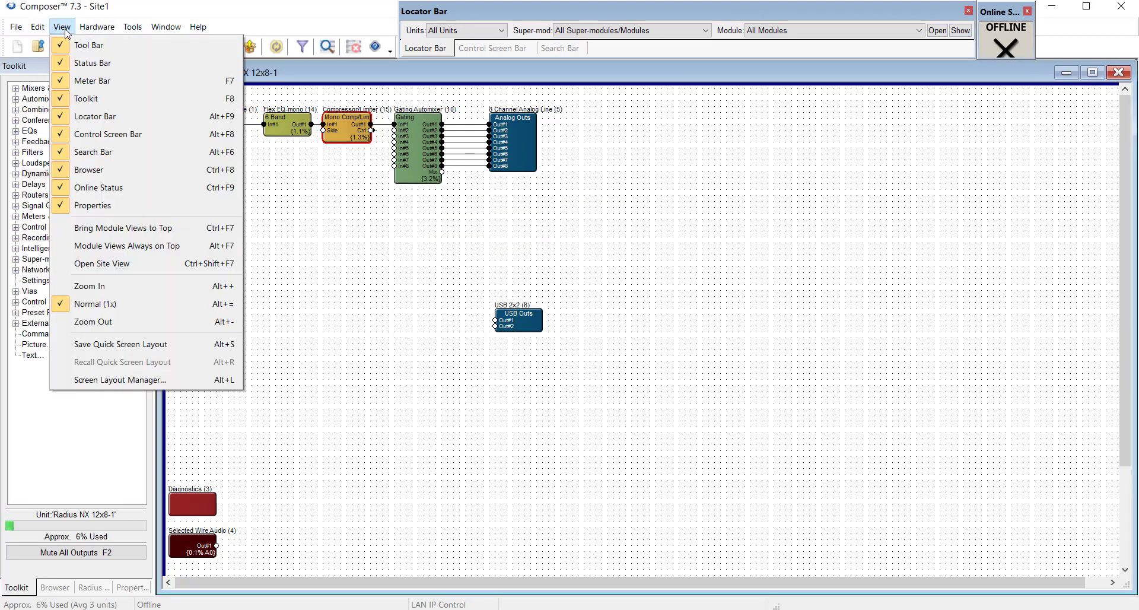
left_click(92, 250)
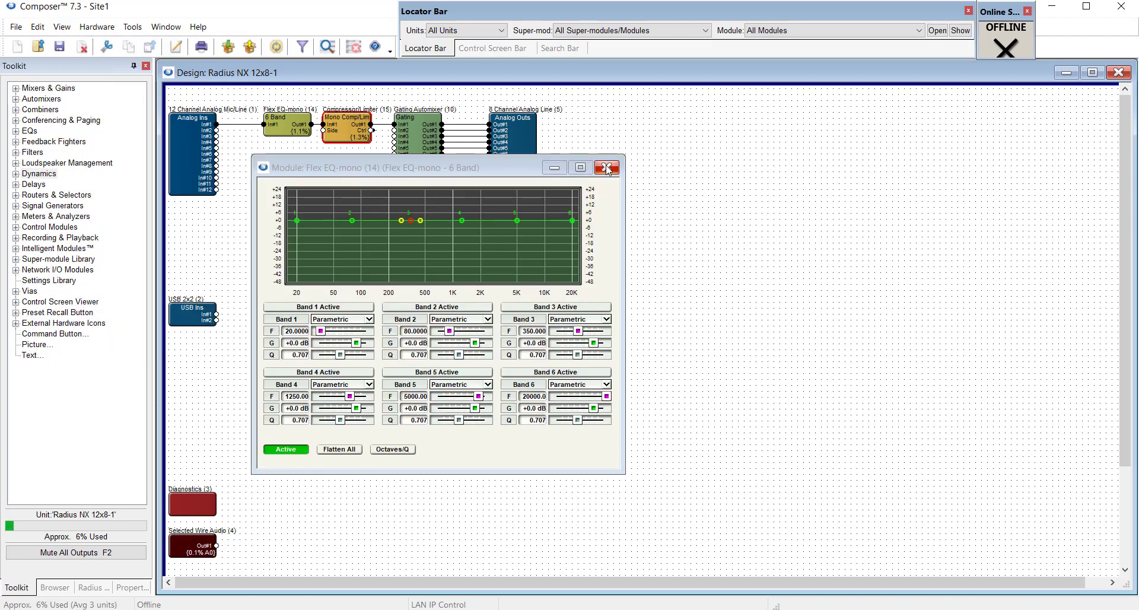
left_click(606, 168)
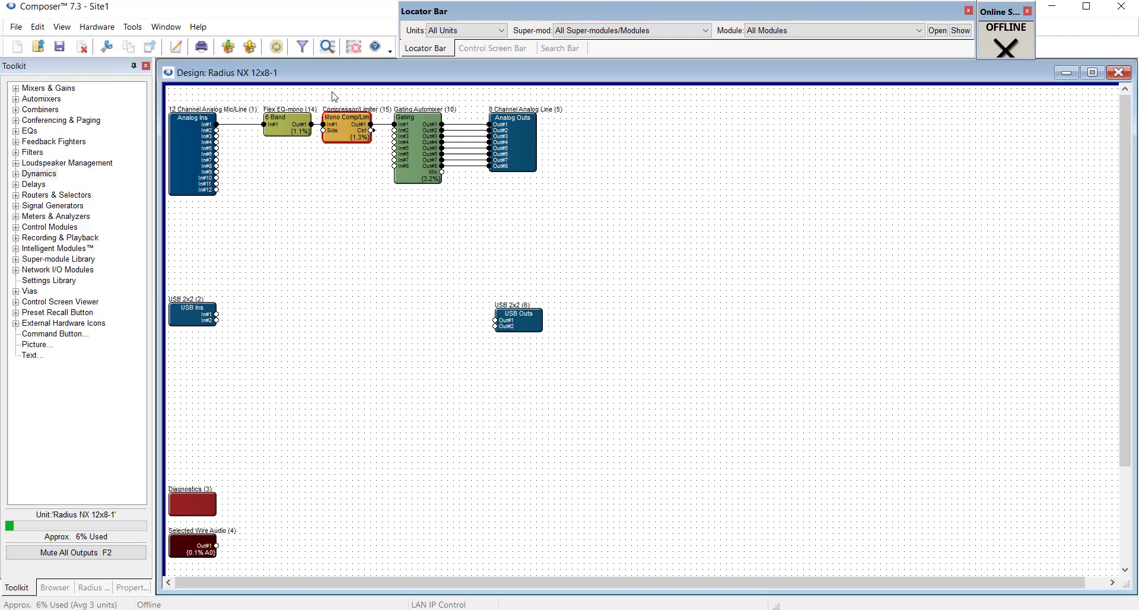
- Test by reopening Flex EQ, then opening and closing Compressor/Limiter and Gating Automixer views
double_click(296, 126)
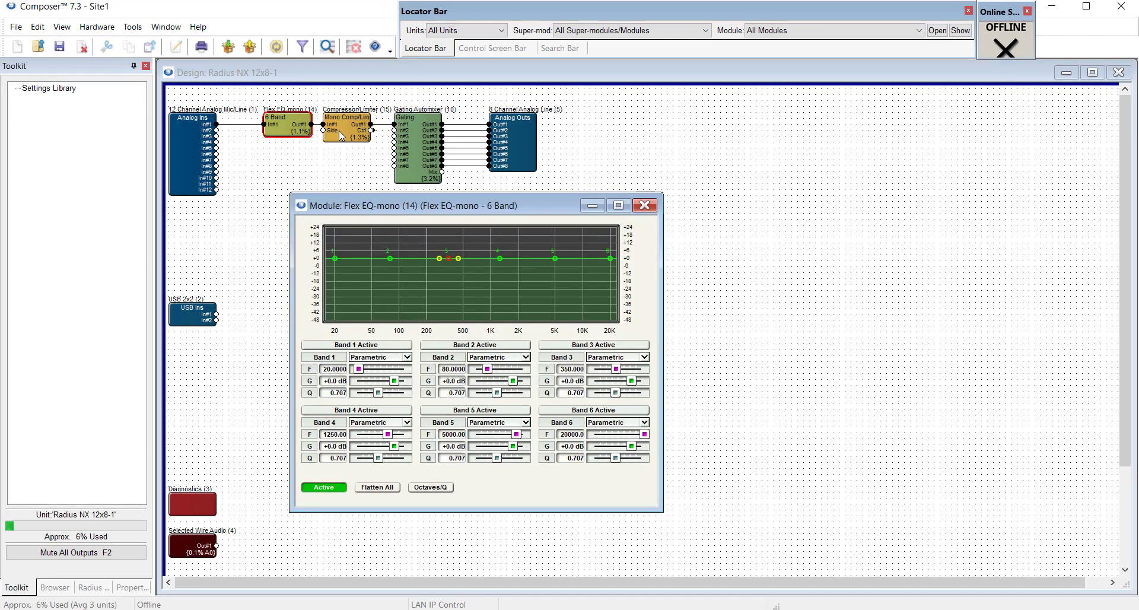
double_click(342, 136)
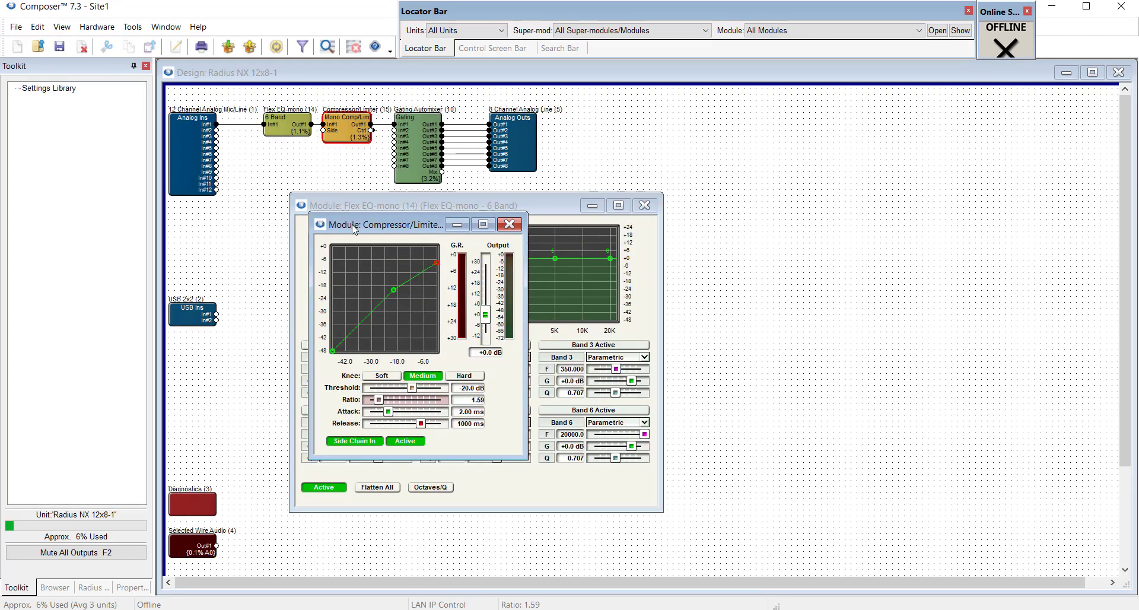
left_click_drag(350, 226, 727, 210)
double_click(414, 162)
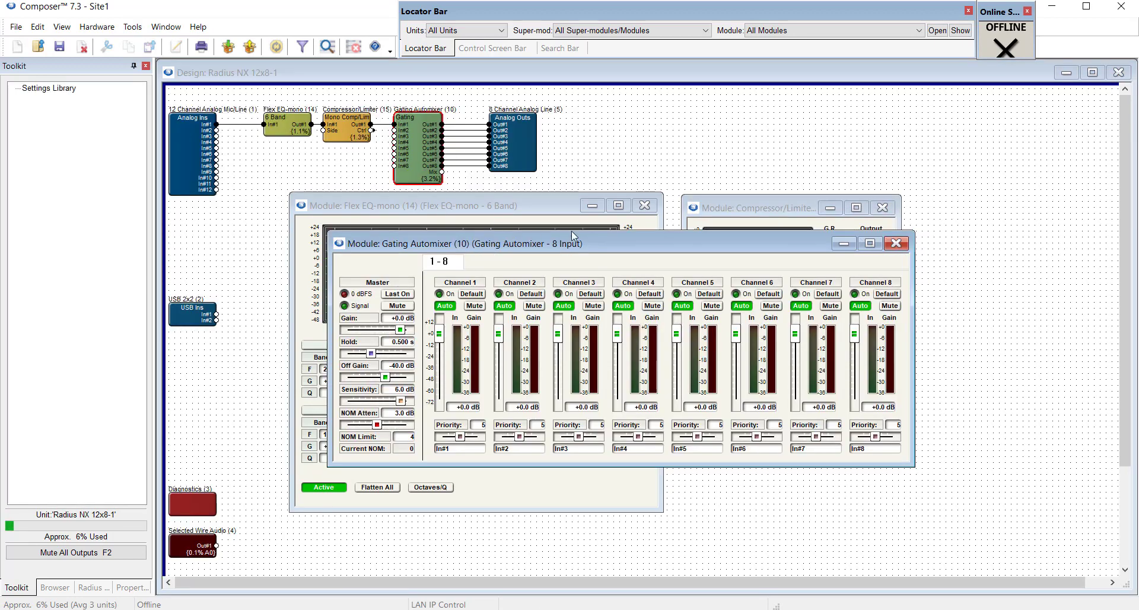
left_click(895, 244)
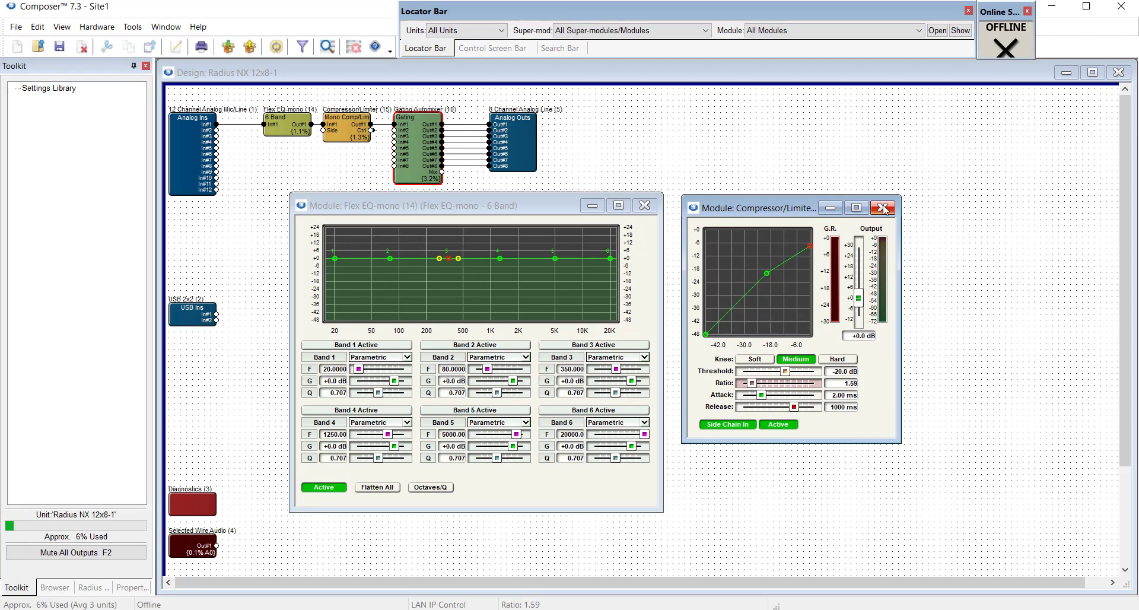
left_click(878, 207)
- Close the remaining Flex EQ module window
left_click(644, 205)
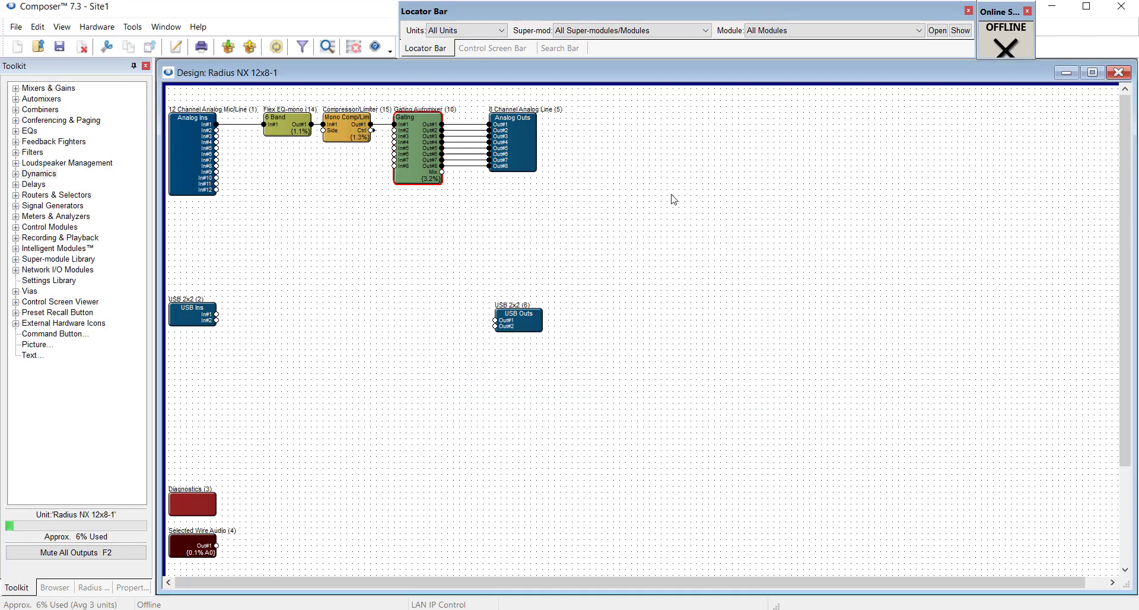